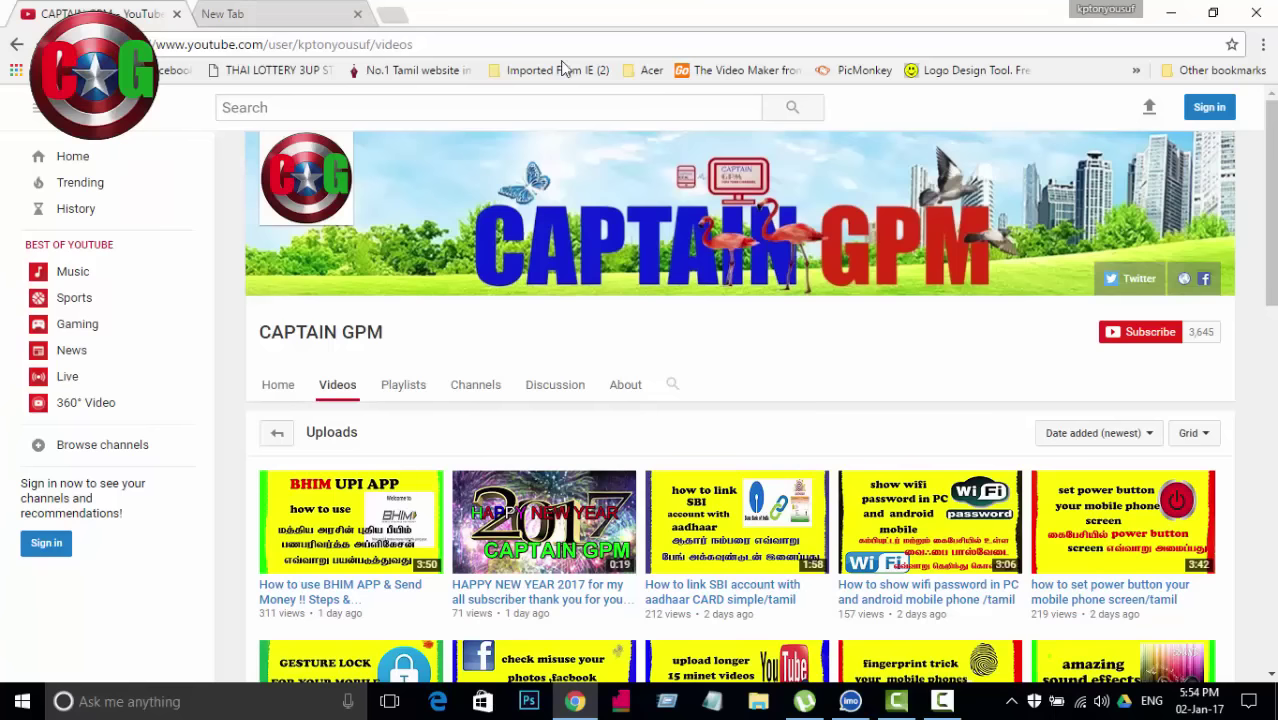
# In the new tab, search Google Images for 'rosr' to bring up rose photos.
pyautogui.click(283, 22)
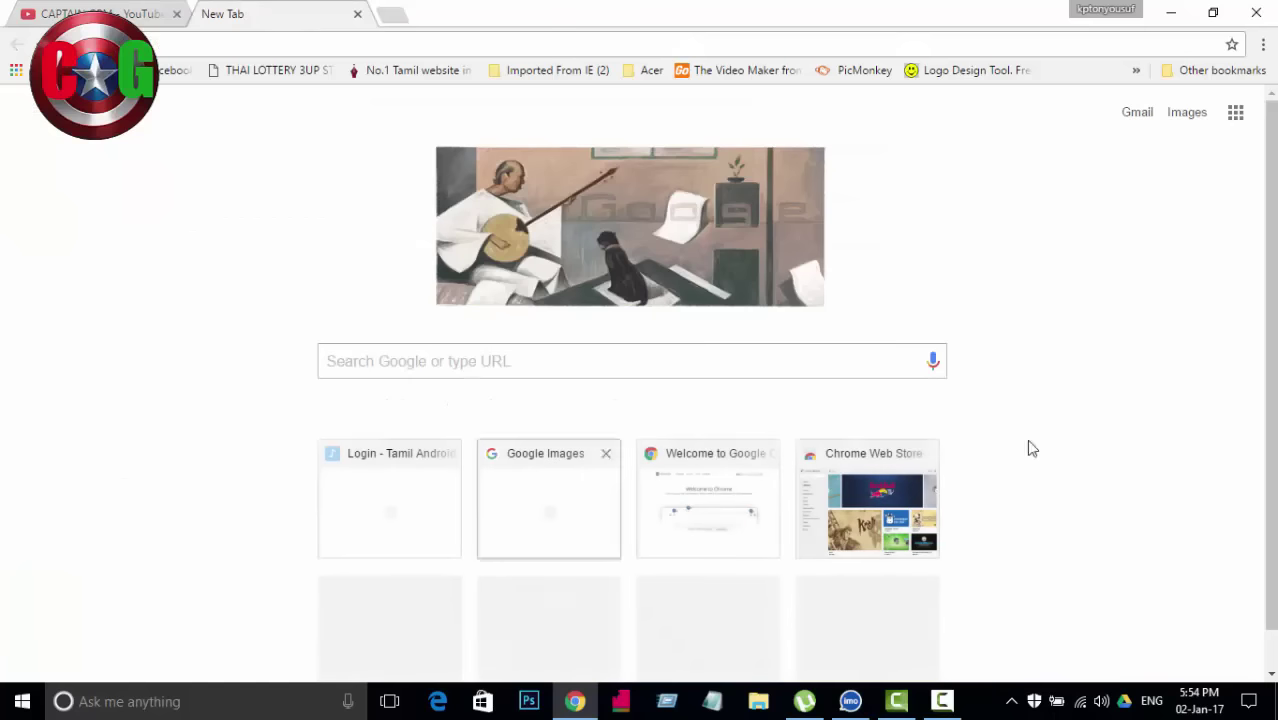
pyautogui.click(1188, 114)
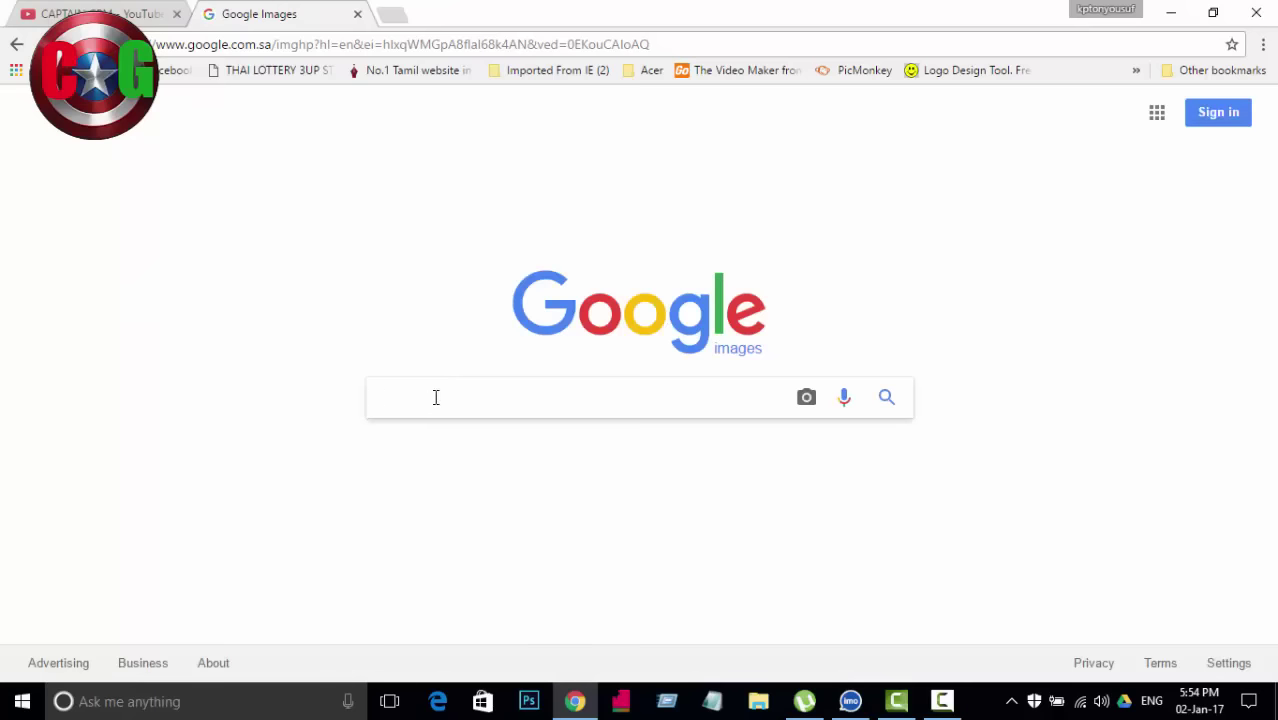
pyautogui.write('rosr')
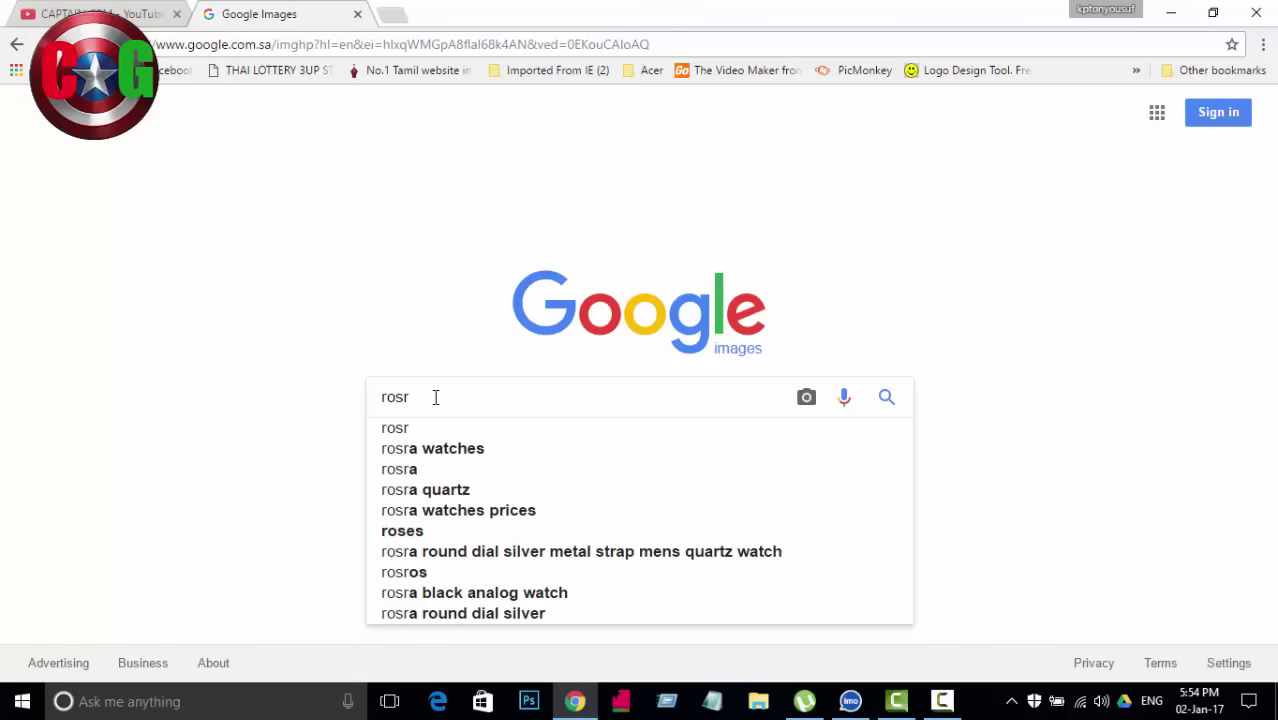
pyautogui.press('Return')
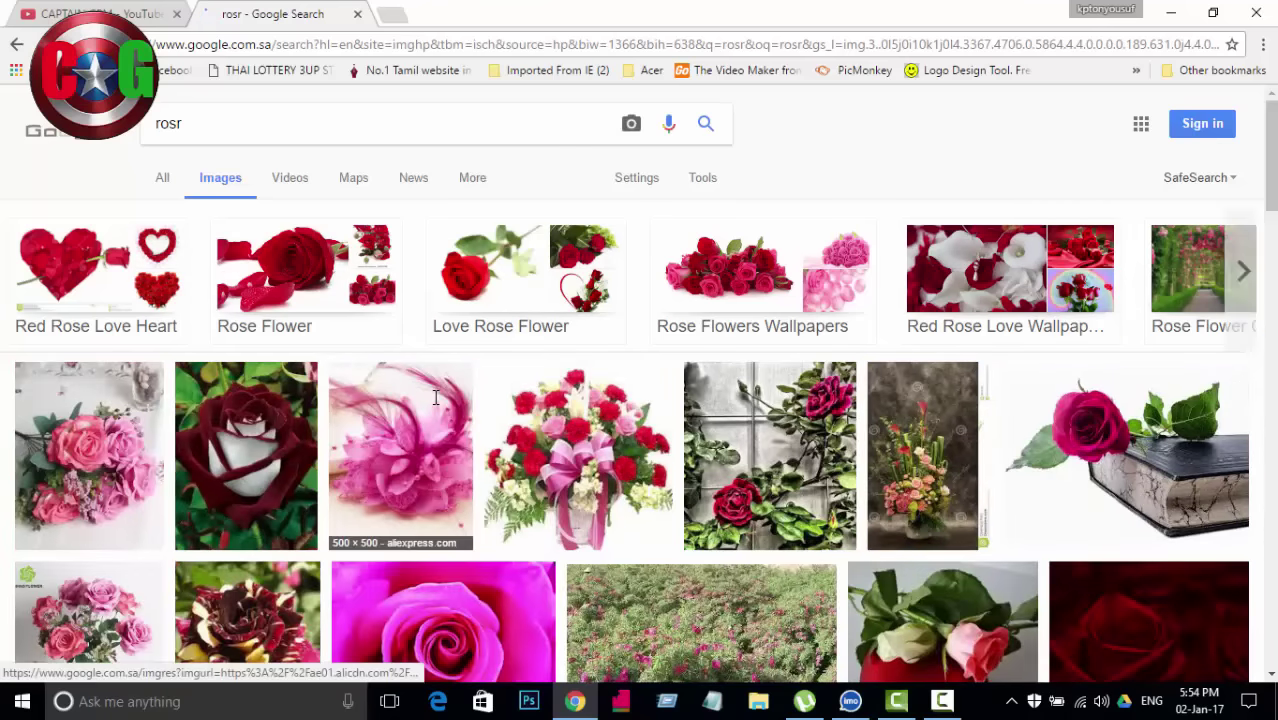
pyautogui.scroll(-3, 435, 398)
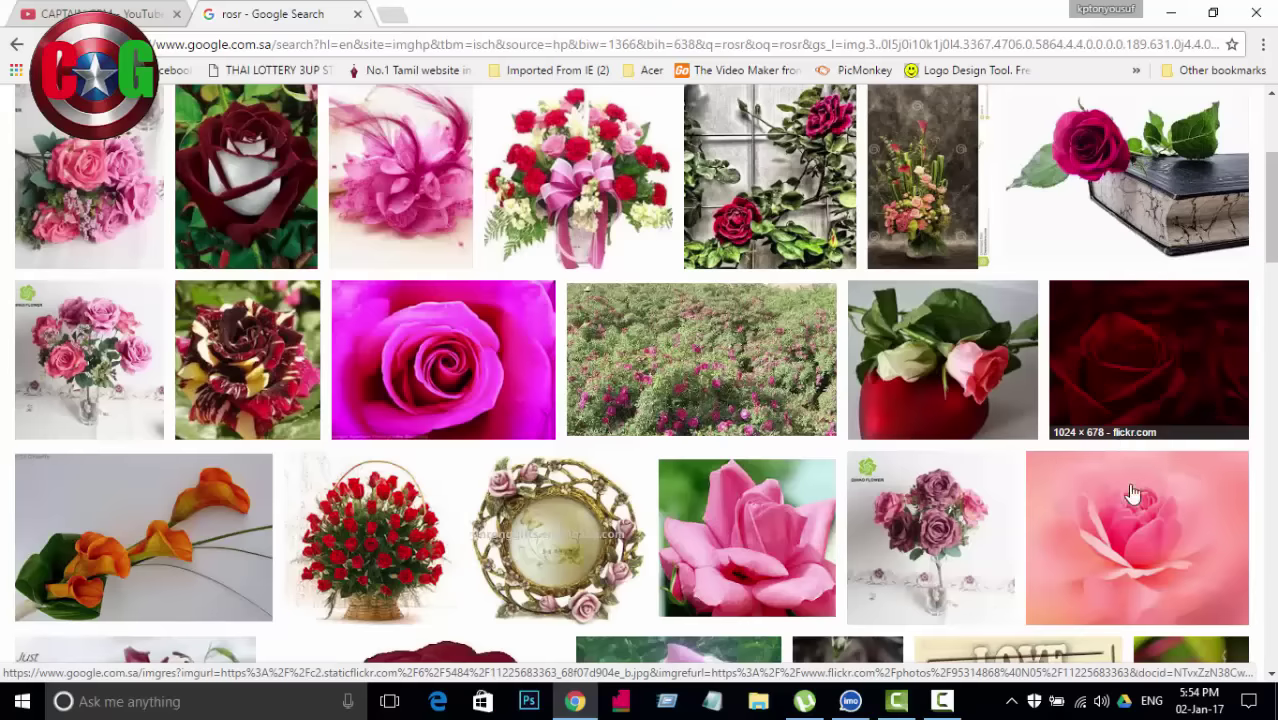
pyautogui.scroll(3, 628, 384)
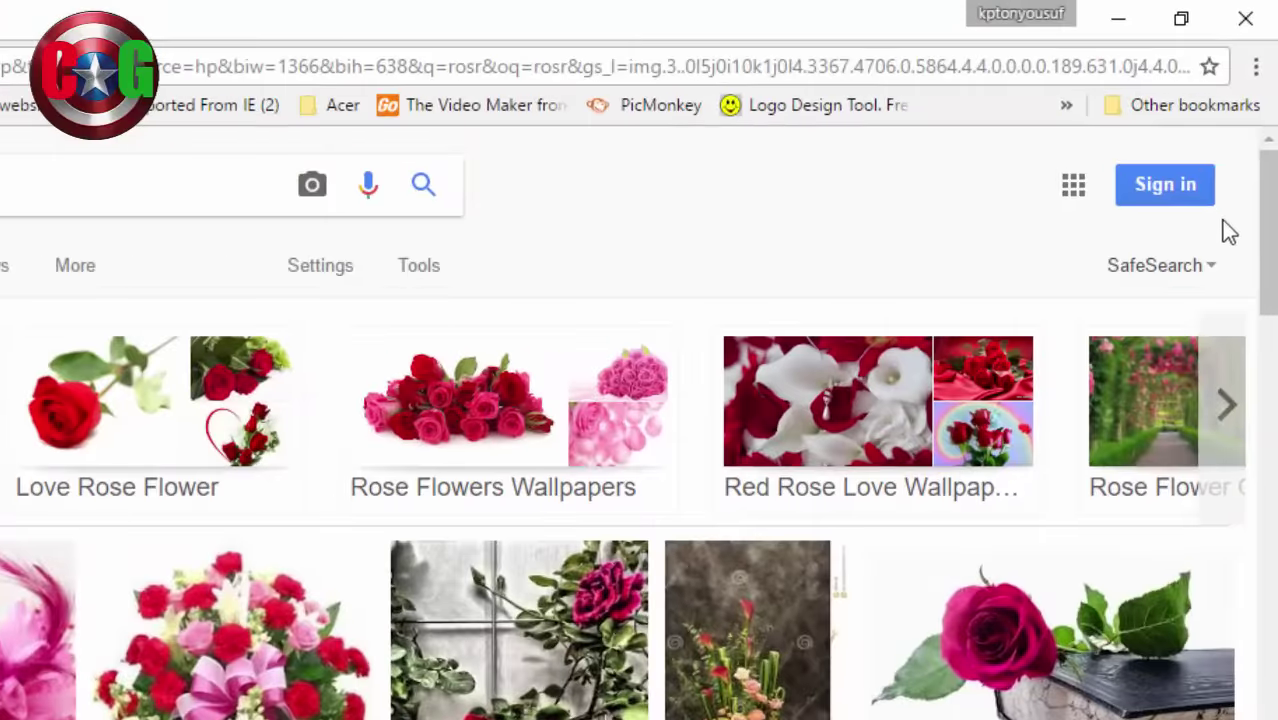
pyautogui.click(333, 280)
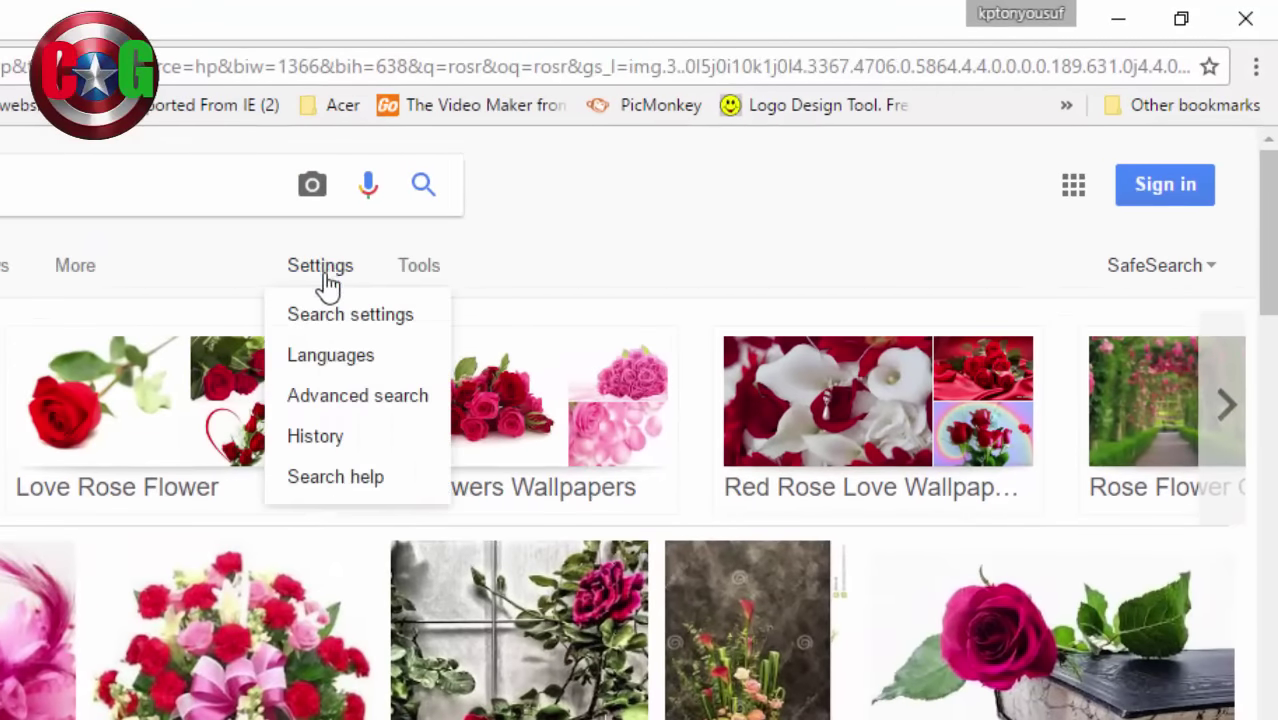
pyautogui.click(340, 400)
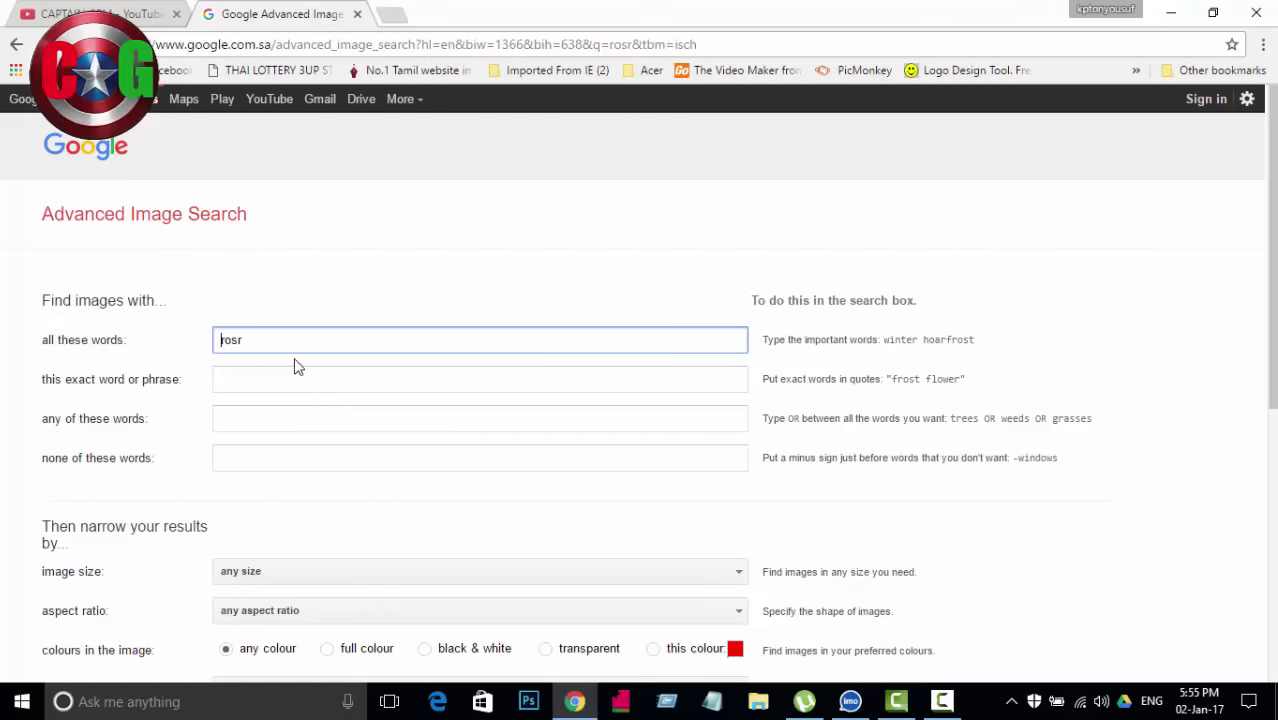
pyautogui.scroll(-2, 456, 490)
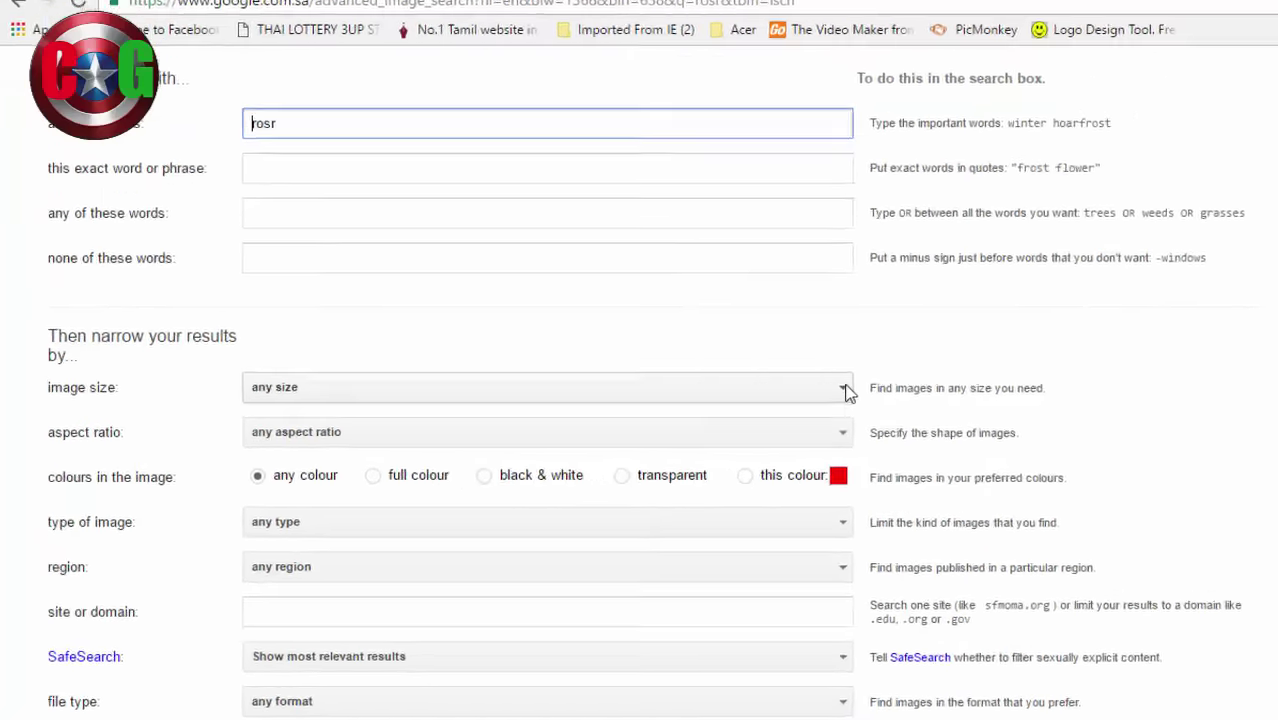
pyautogui.click(740, 385)
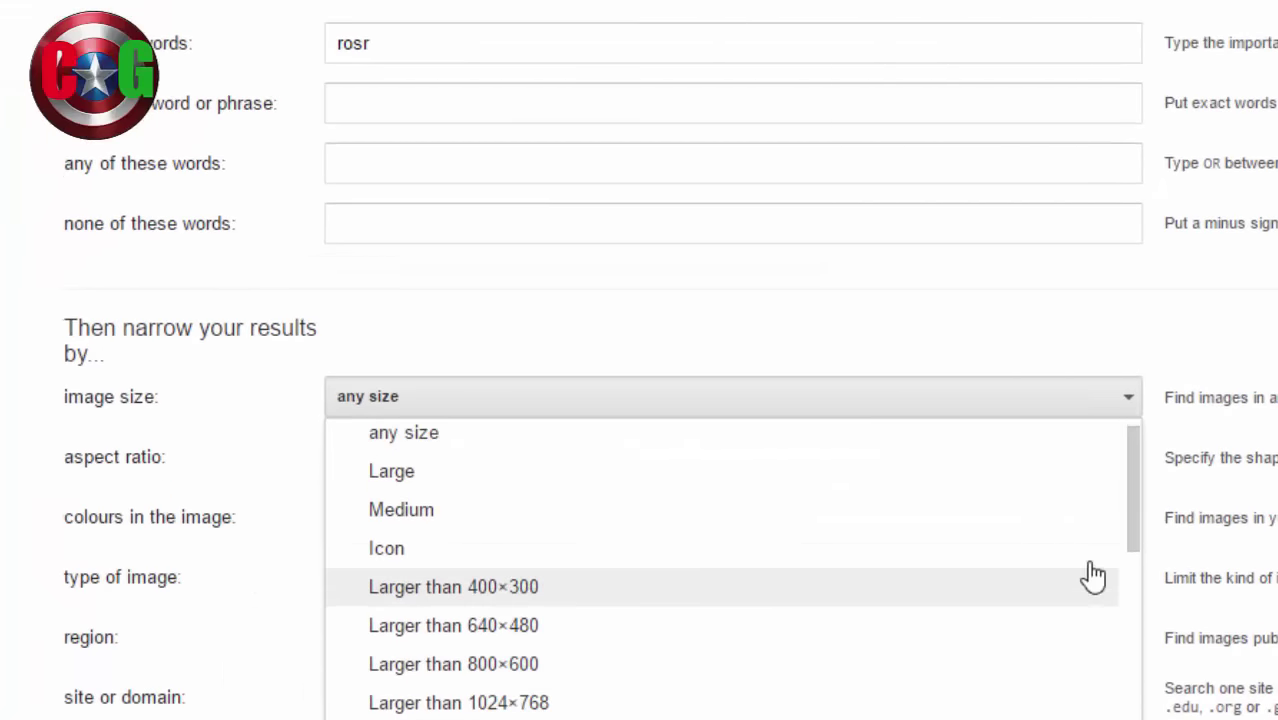
pyautogui.moveTo(1130, 495); pyautogui.dragTo(1116, 469)
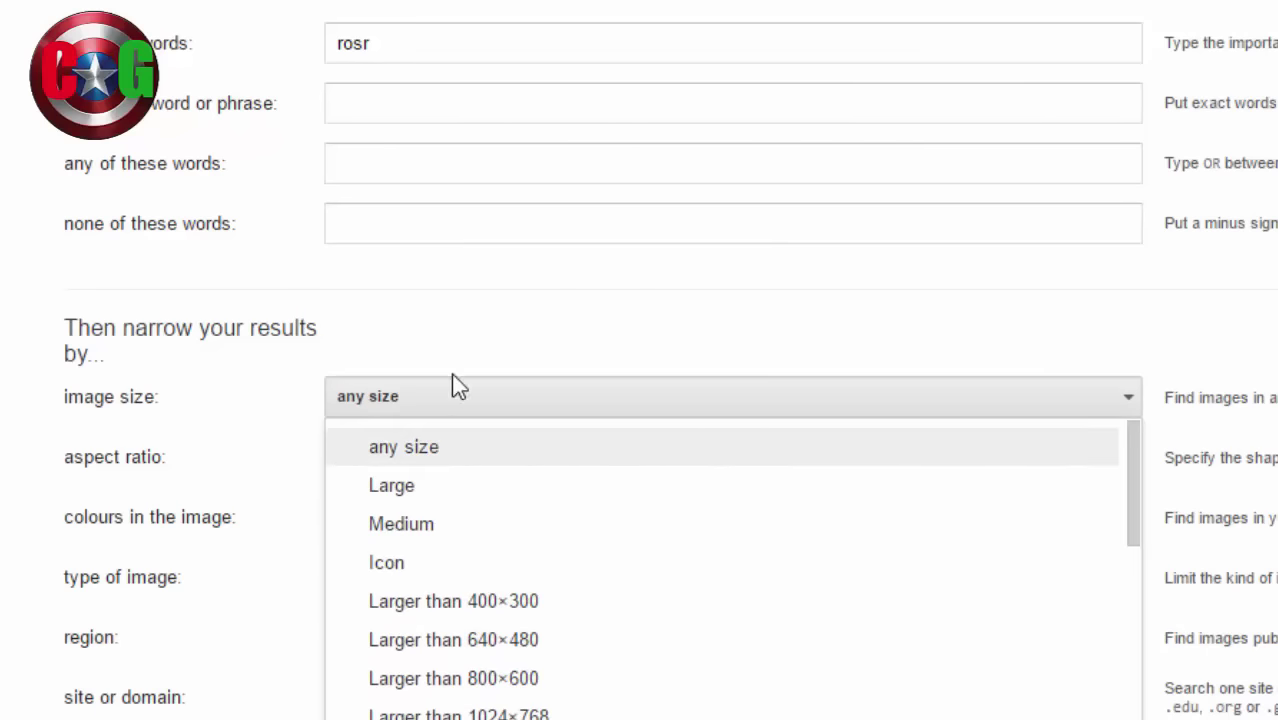
pyautogui.click(498, 326)
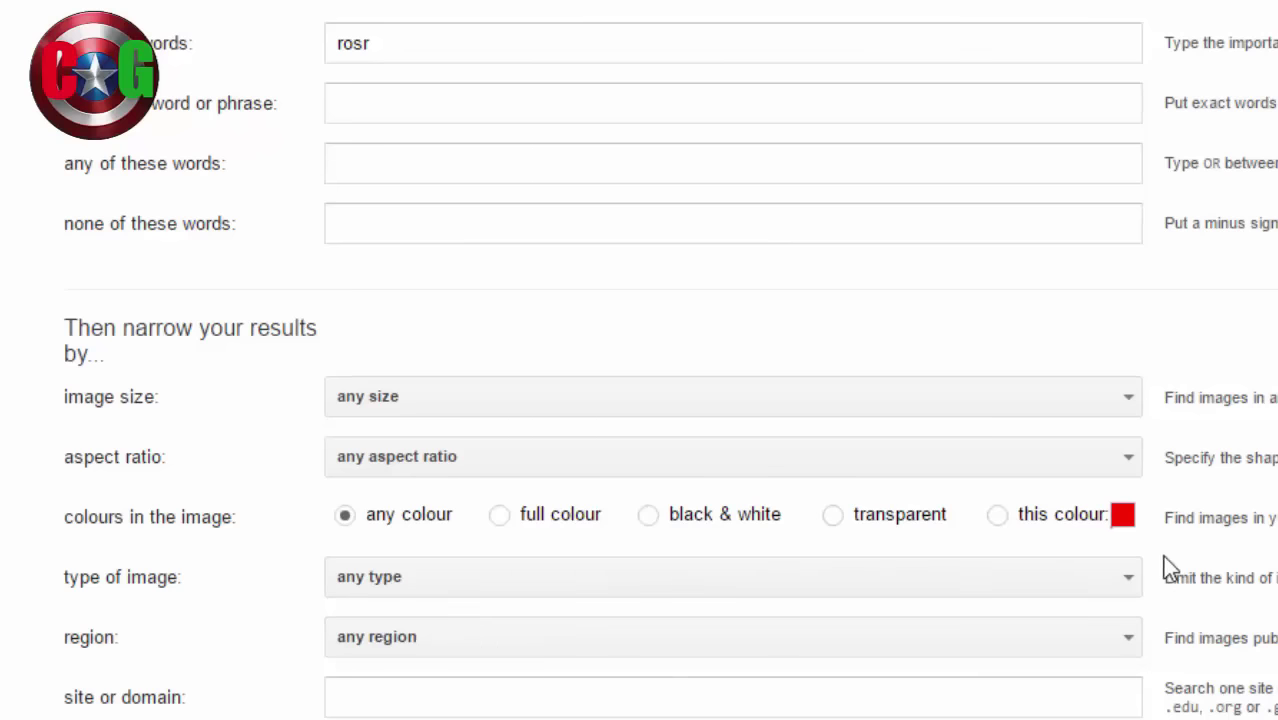
pyautogui.click(1128, 582)
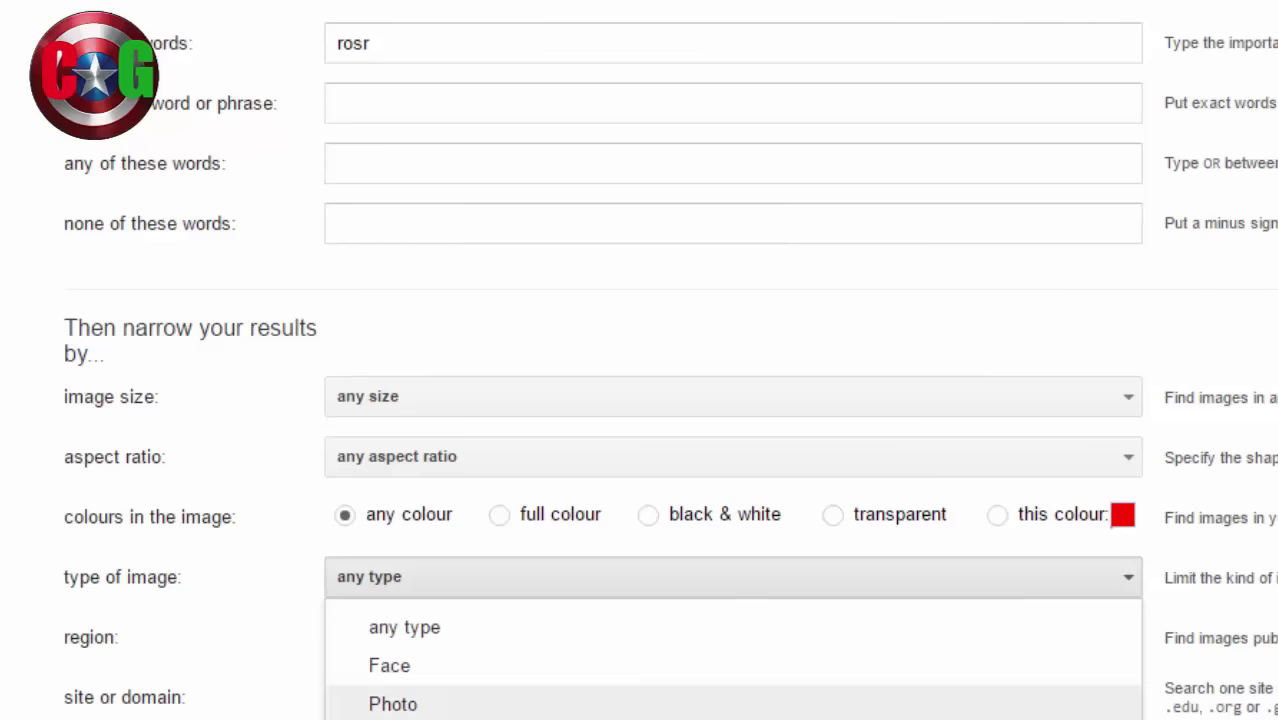
pyautogui.scroll(-5, 938, 350)
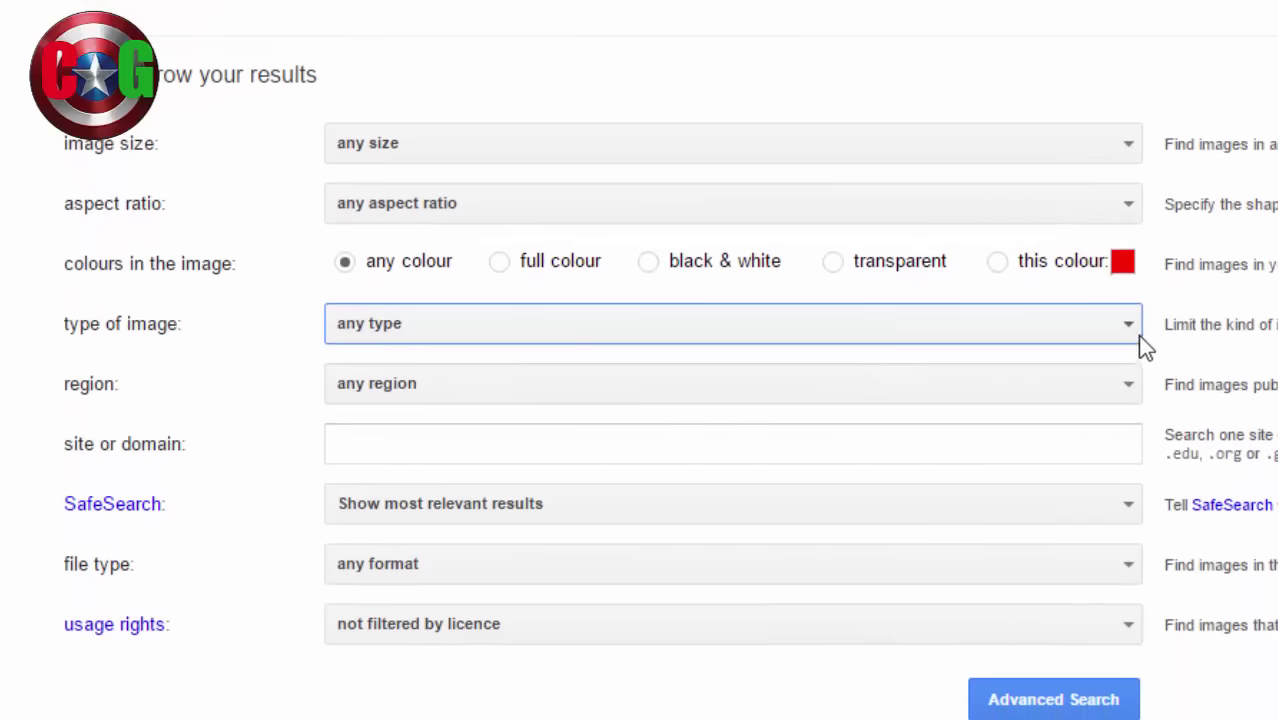
pyautogui.click(1130, 330)
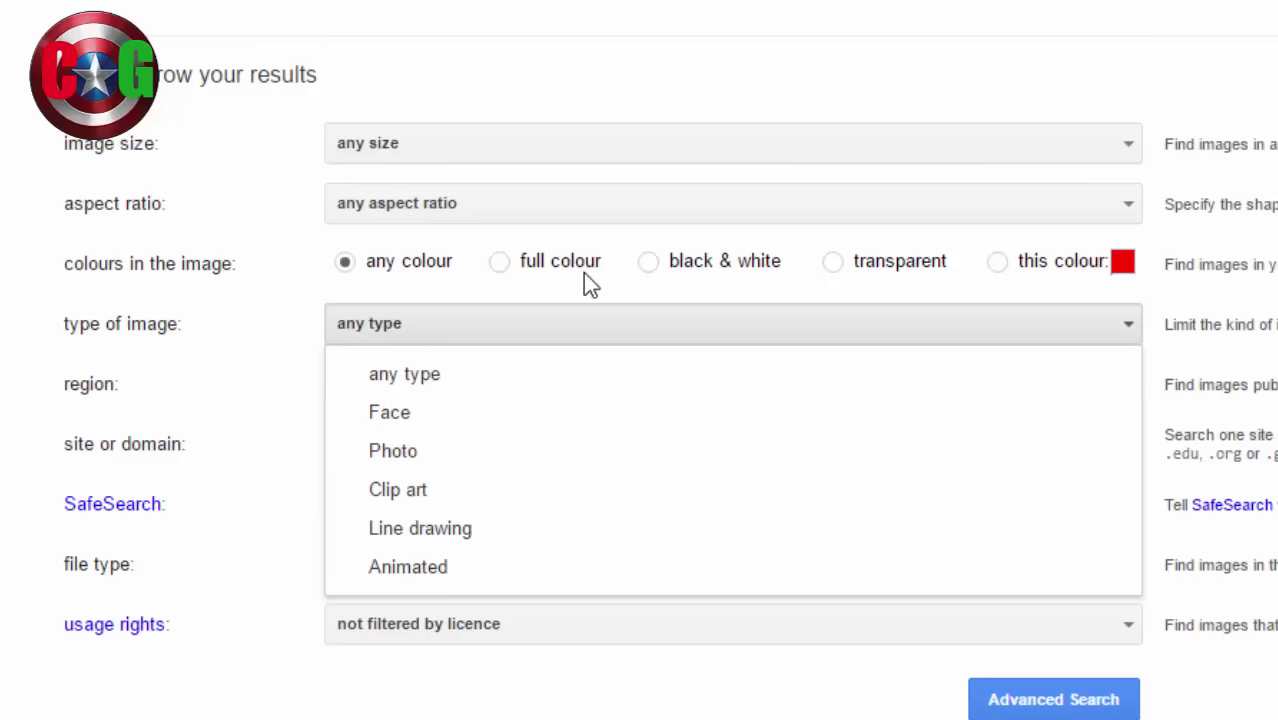
pyautogui.press('Escape')
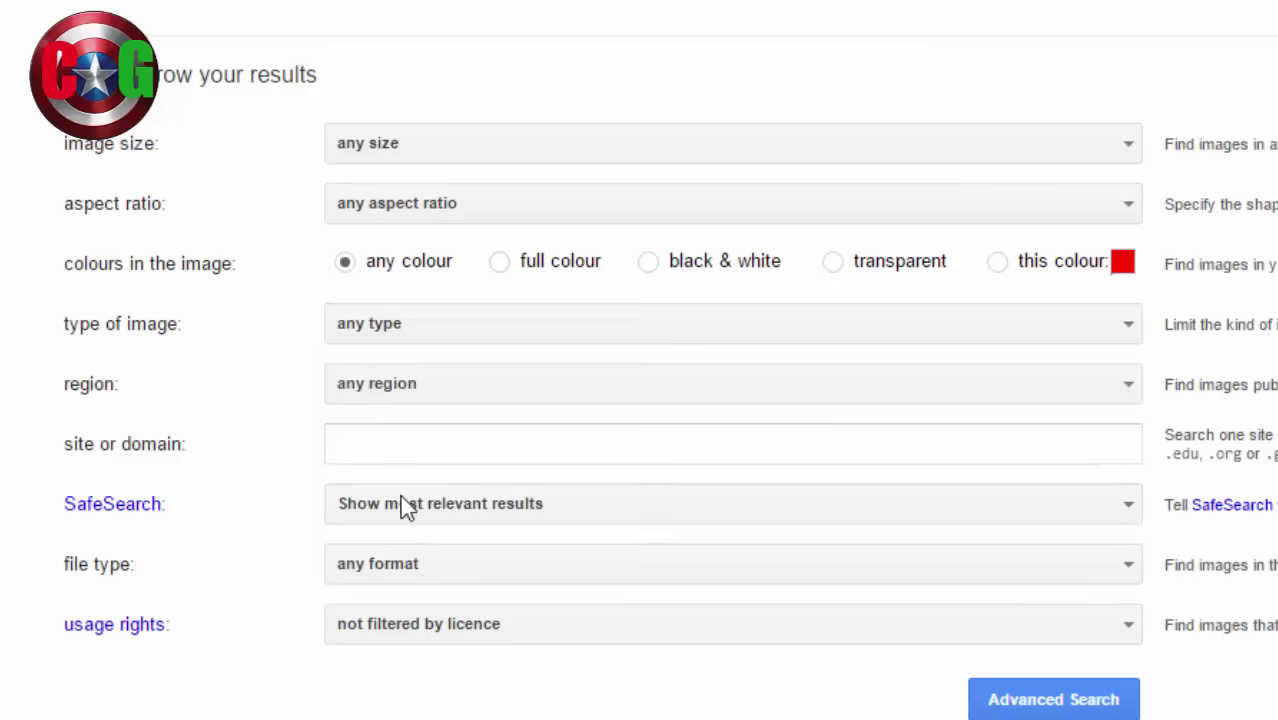
pyautogui.click(1130, 566)
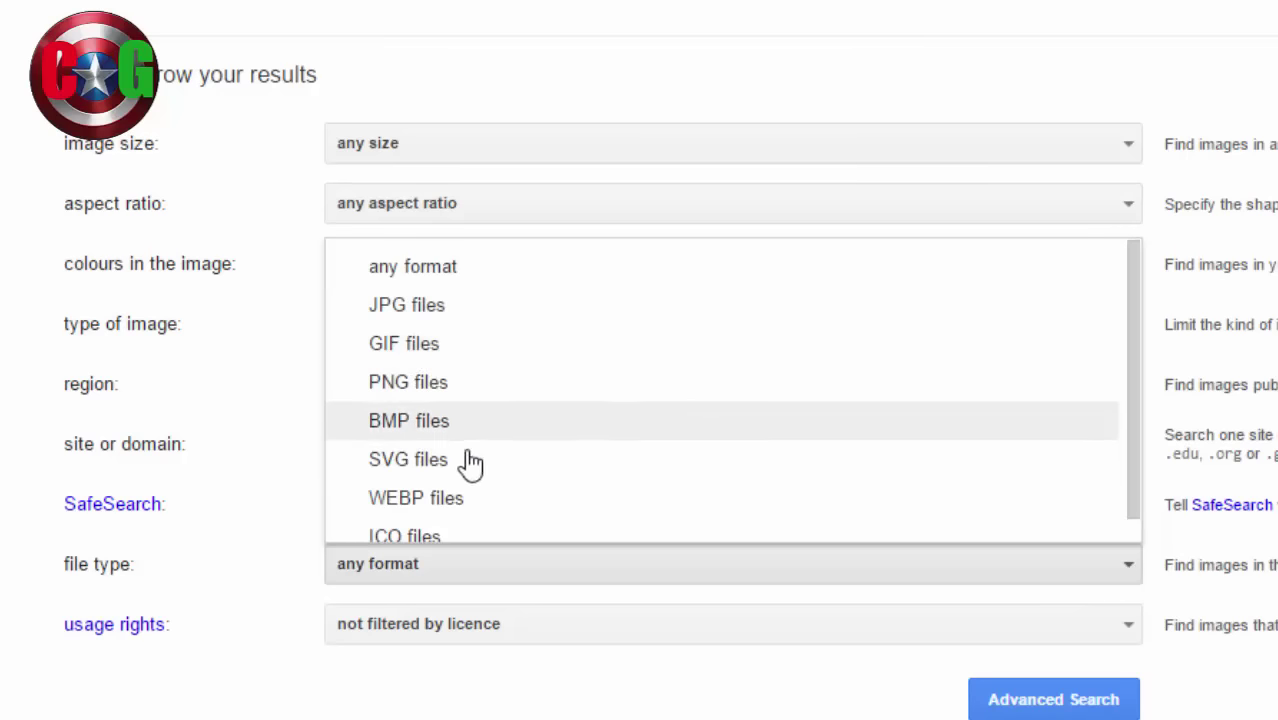
pyautogui.scroll(-1, 476, 409)
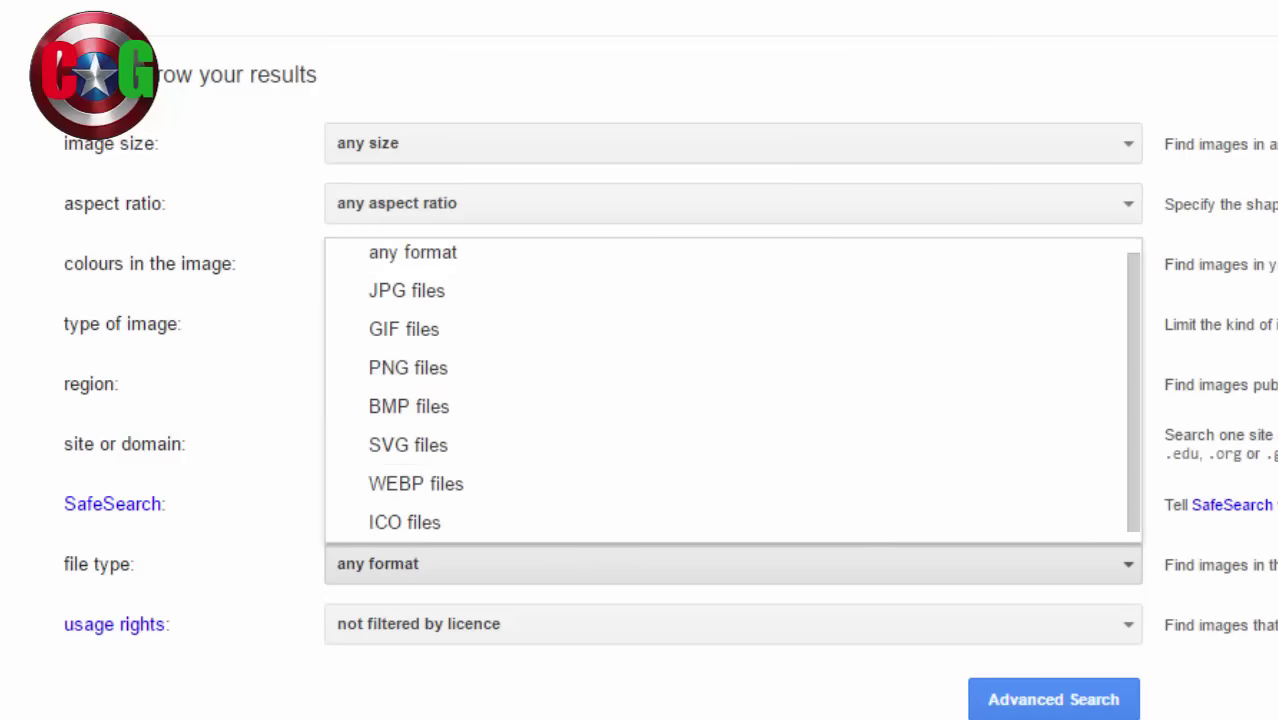
pyautogui.press('Escape')
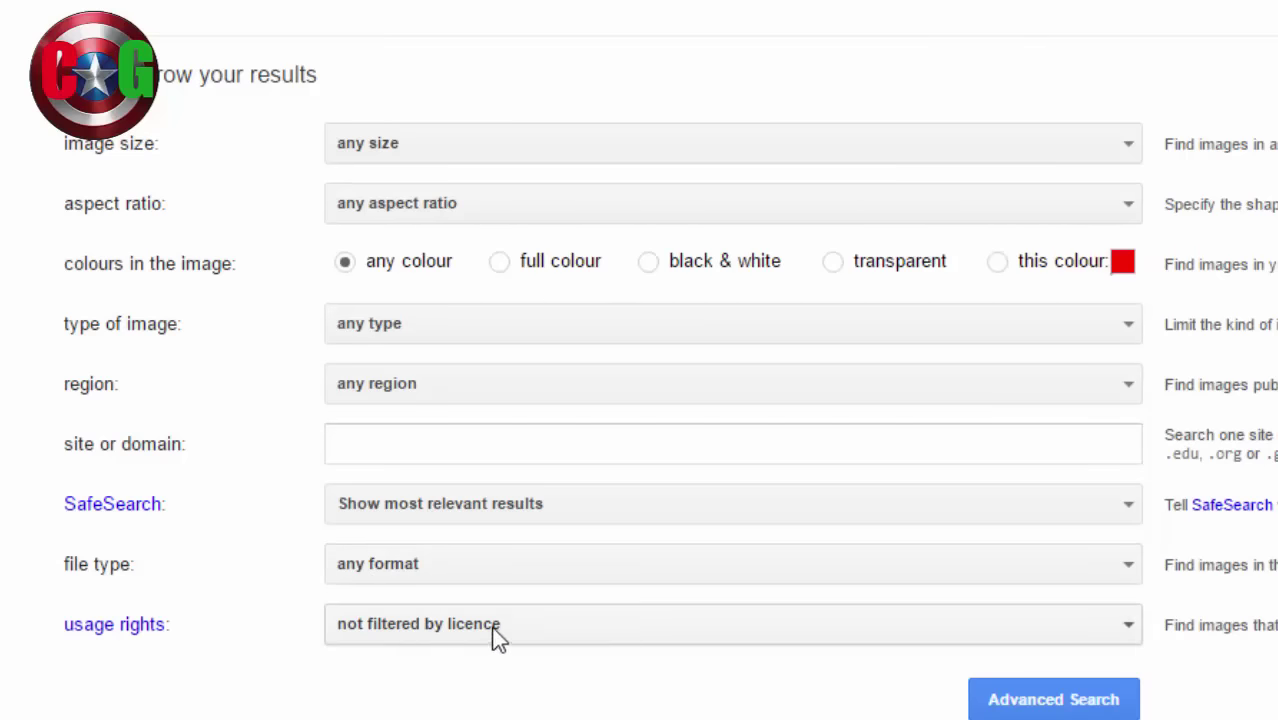
# Limit usage rights to 'free to use or share, even commercially' and run the advanced search.
pyautogui.click(1128, 625)
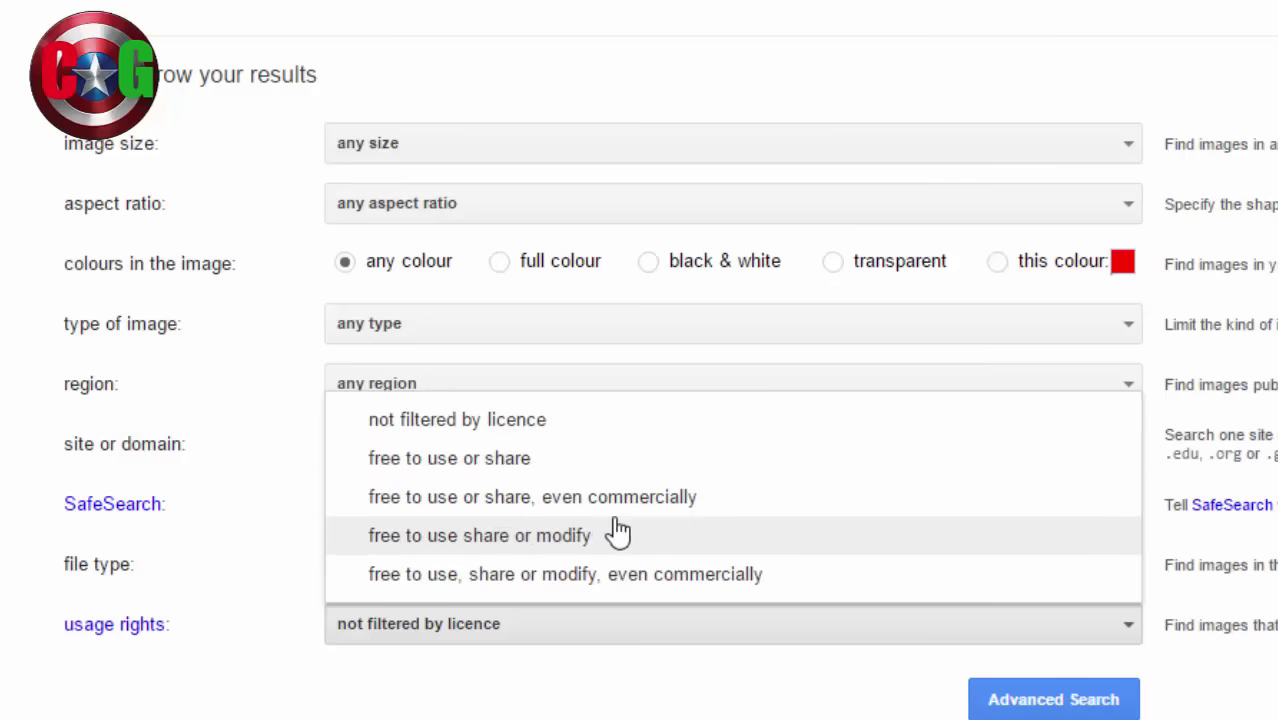
pyautogui.click(578, 500)
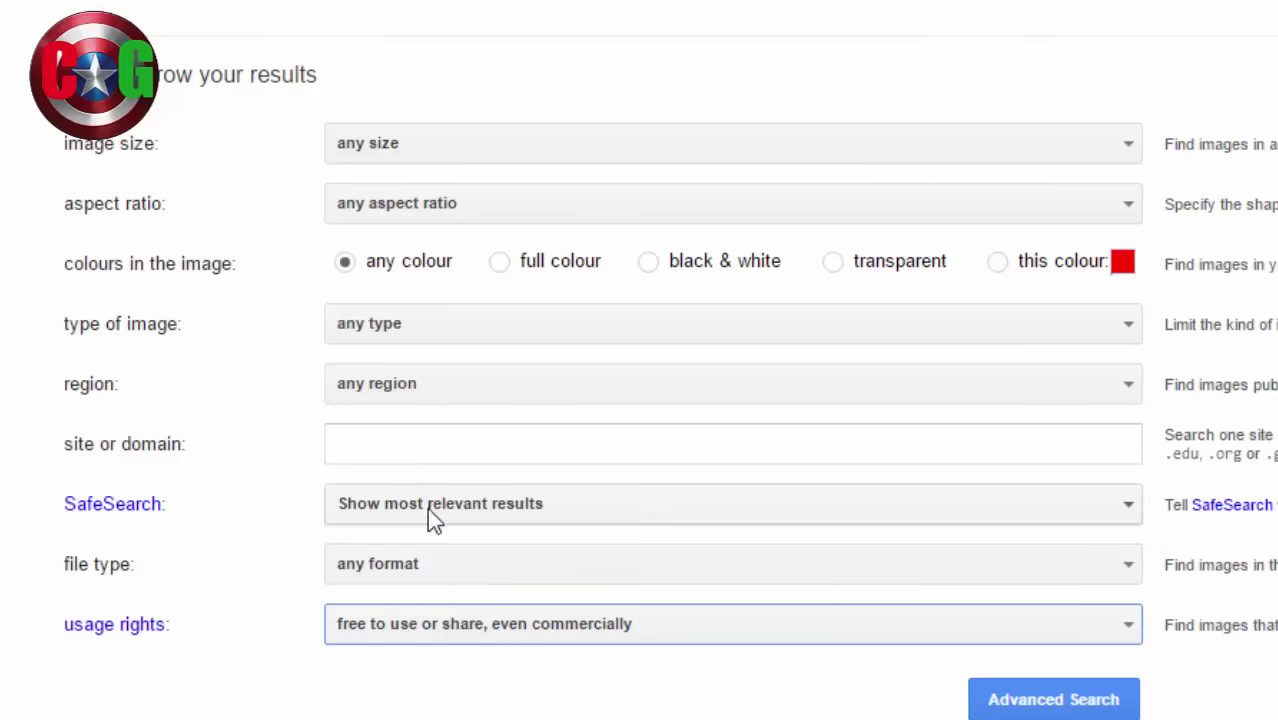
pyautogui.click(1040, 710)
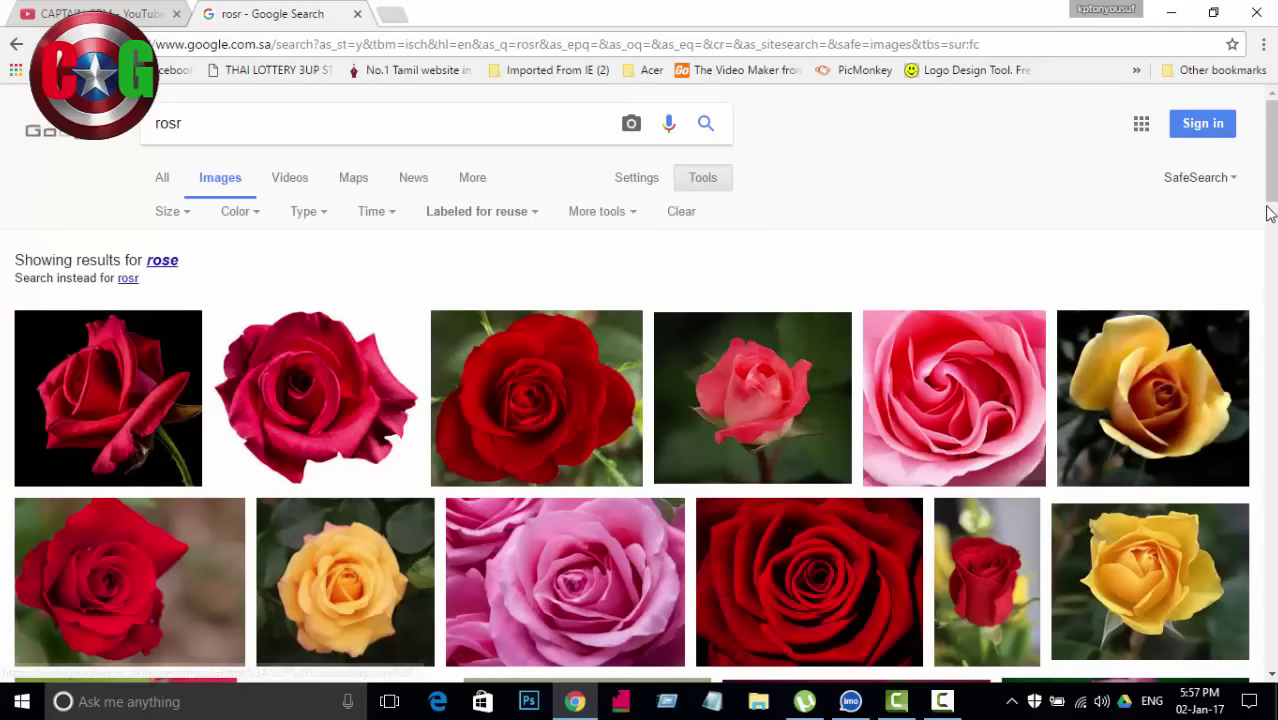
# Save the deep red rose photo from the first row to the Desktop as 111.jpg.
pyautogui.scroll(-5, 1267, 208)
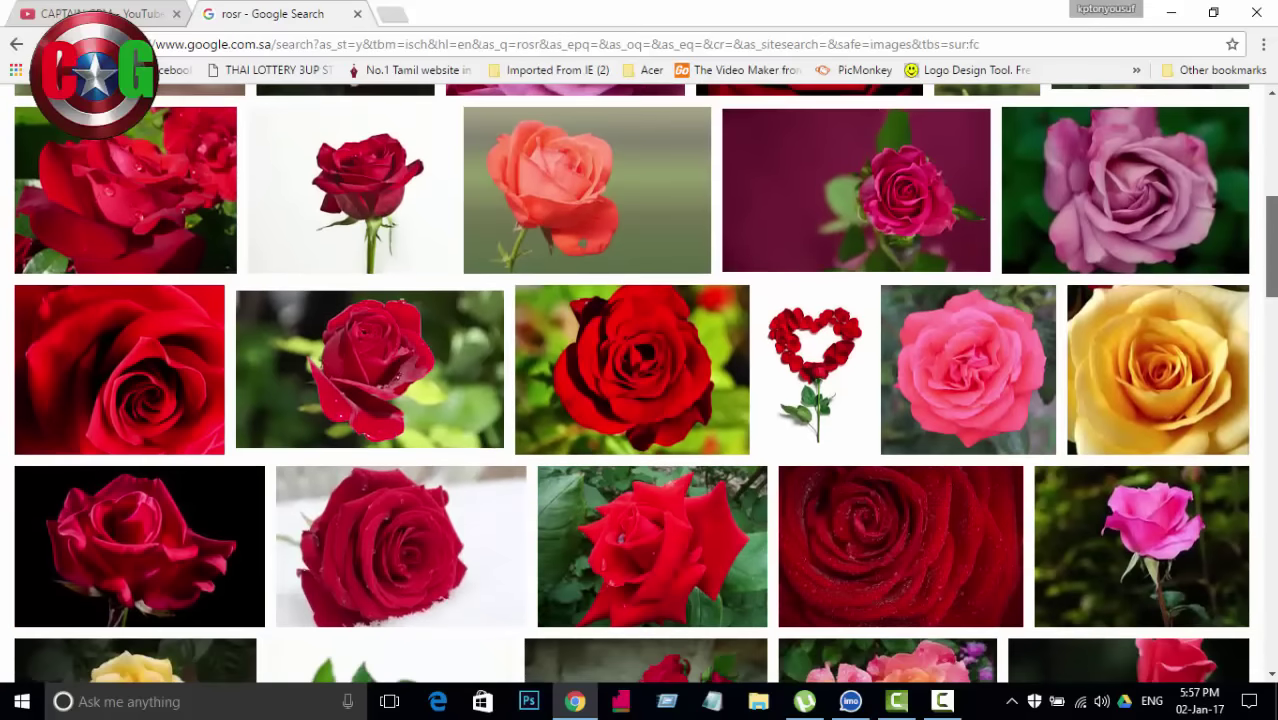
pyautogui.scroll(-6, 640, 384)
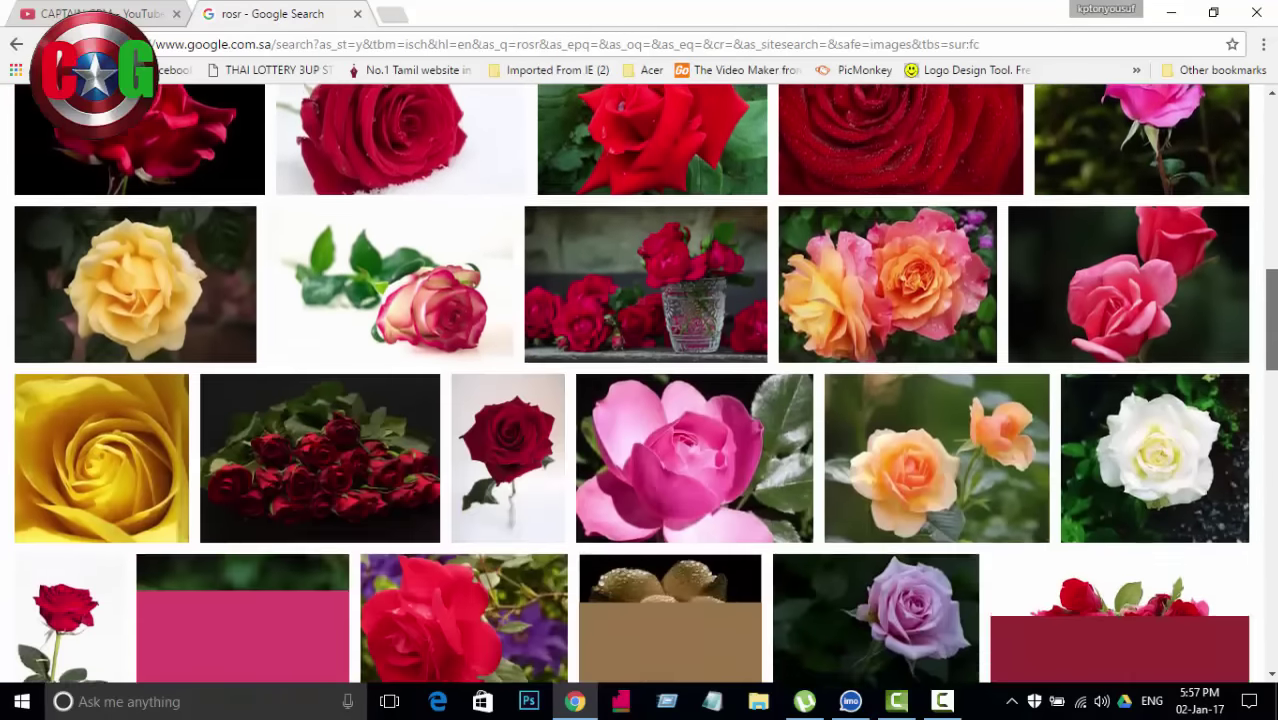
pyautogui.scroll(-3, 640, 384)
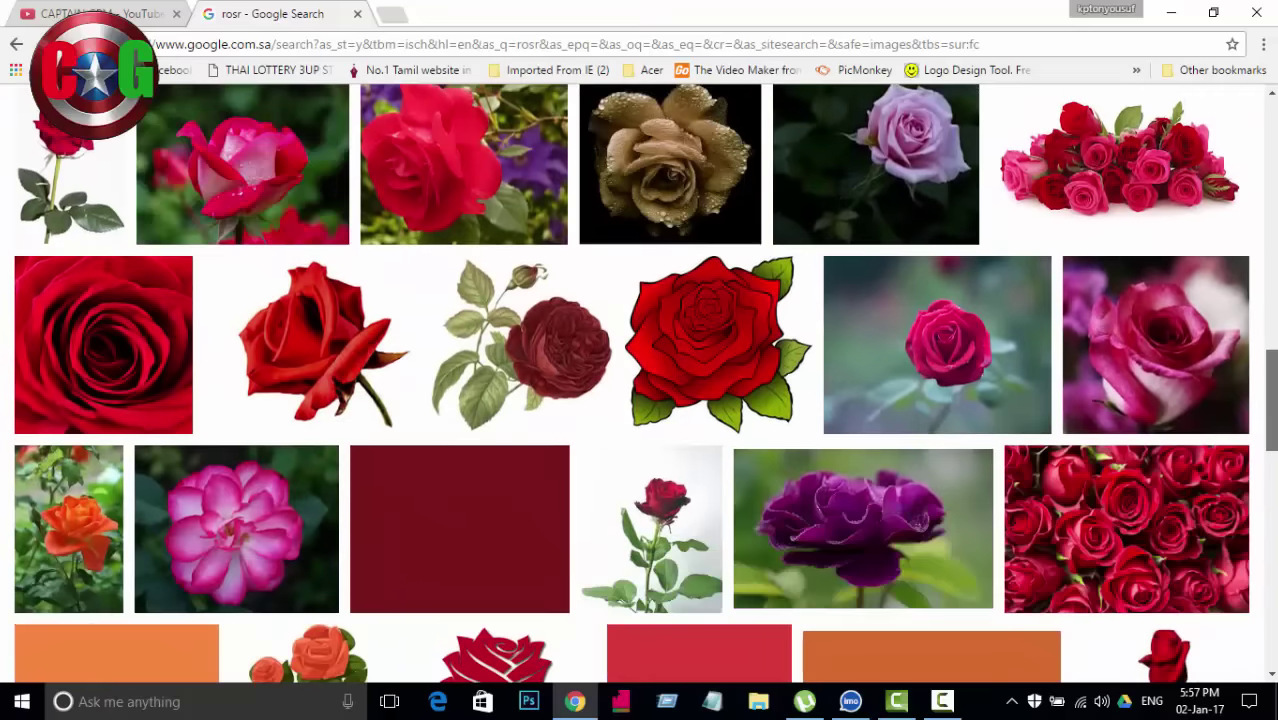
pyautogui.scroll(-4, 640, 384)
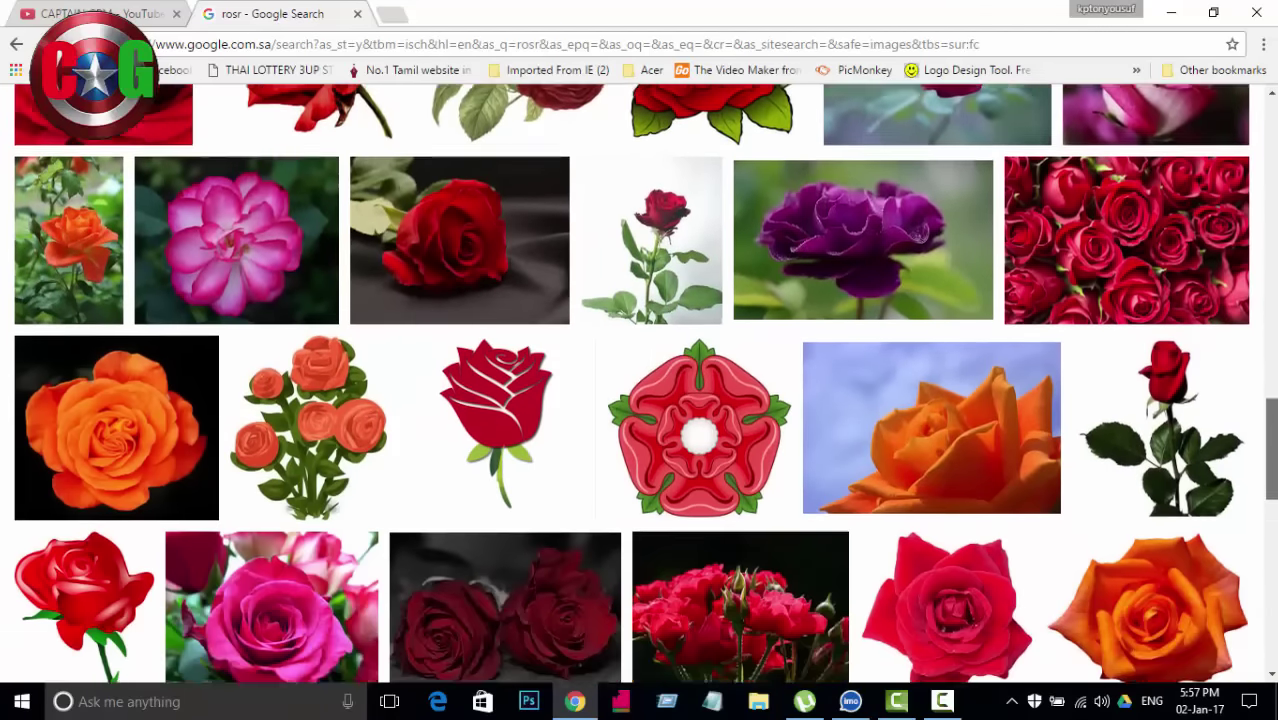
pyautogui.scroll(-3, 640, 384)
pyautogui.scroll(15, 1256, 393)
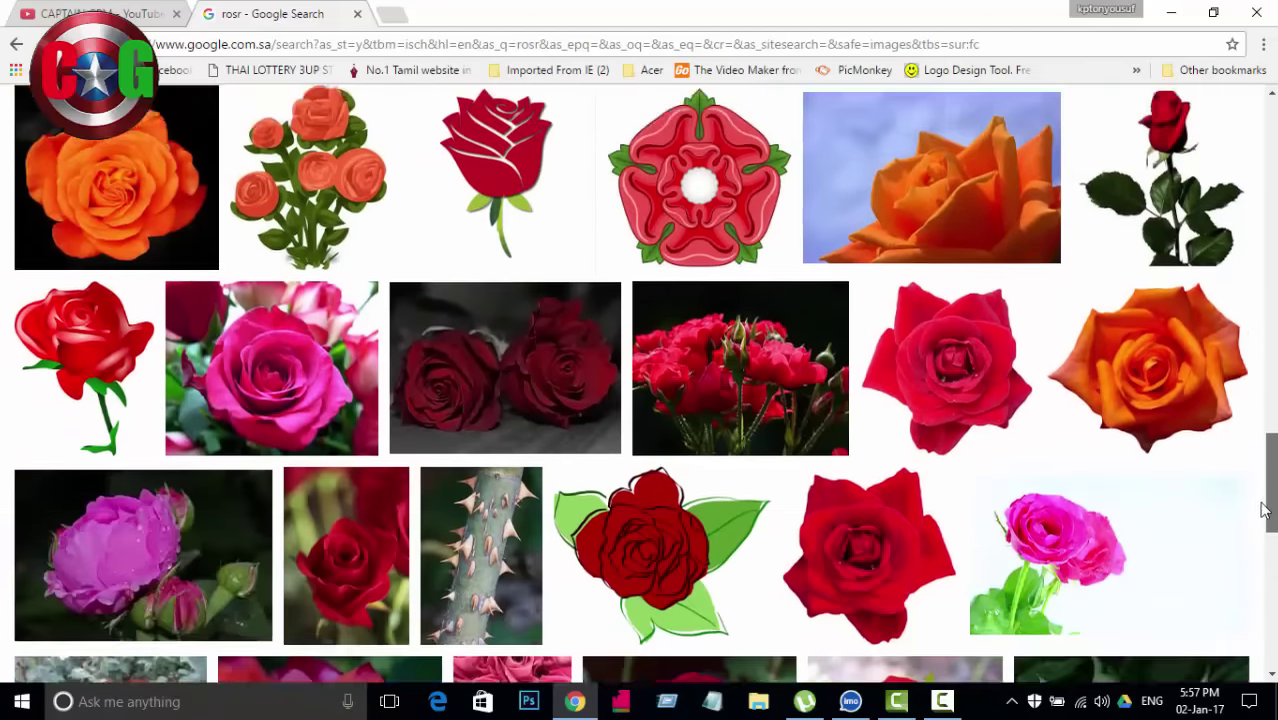
pyautogui.scroll(10, 1256, 393)
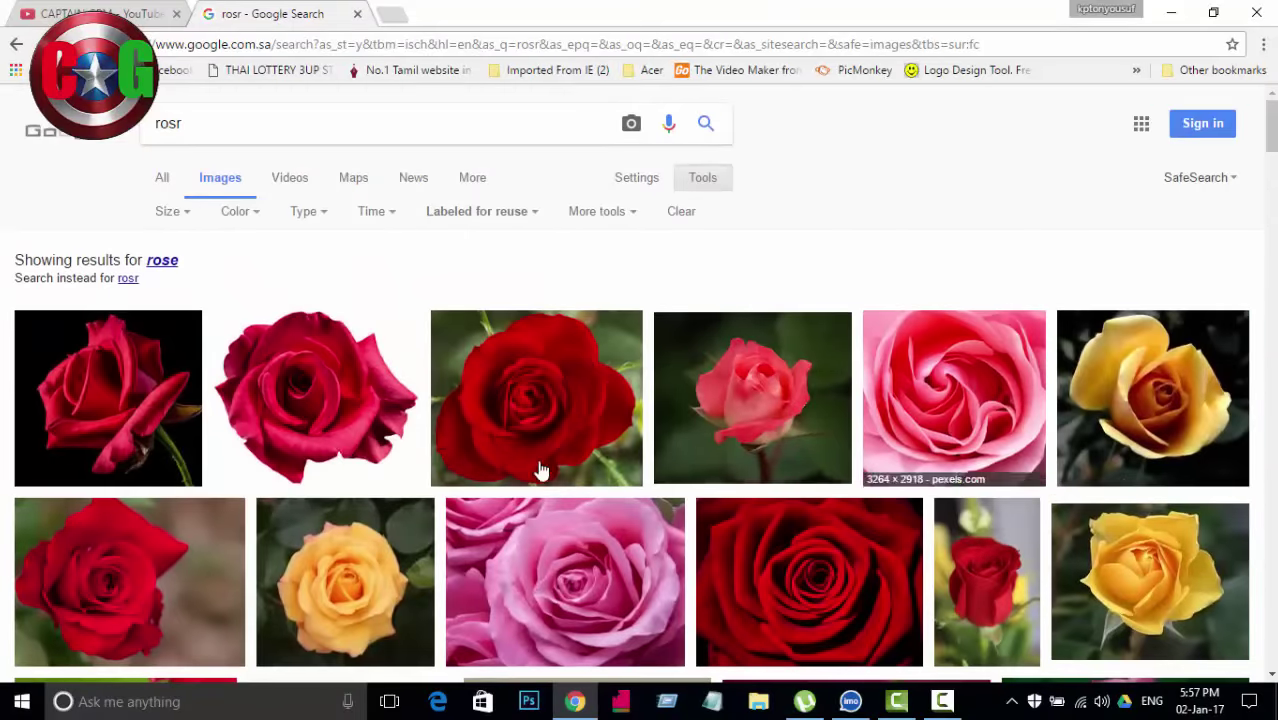
pyautogui.rightClick(542, 371)
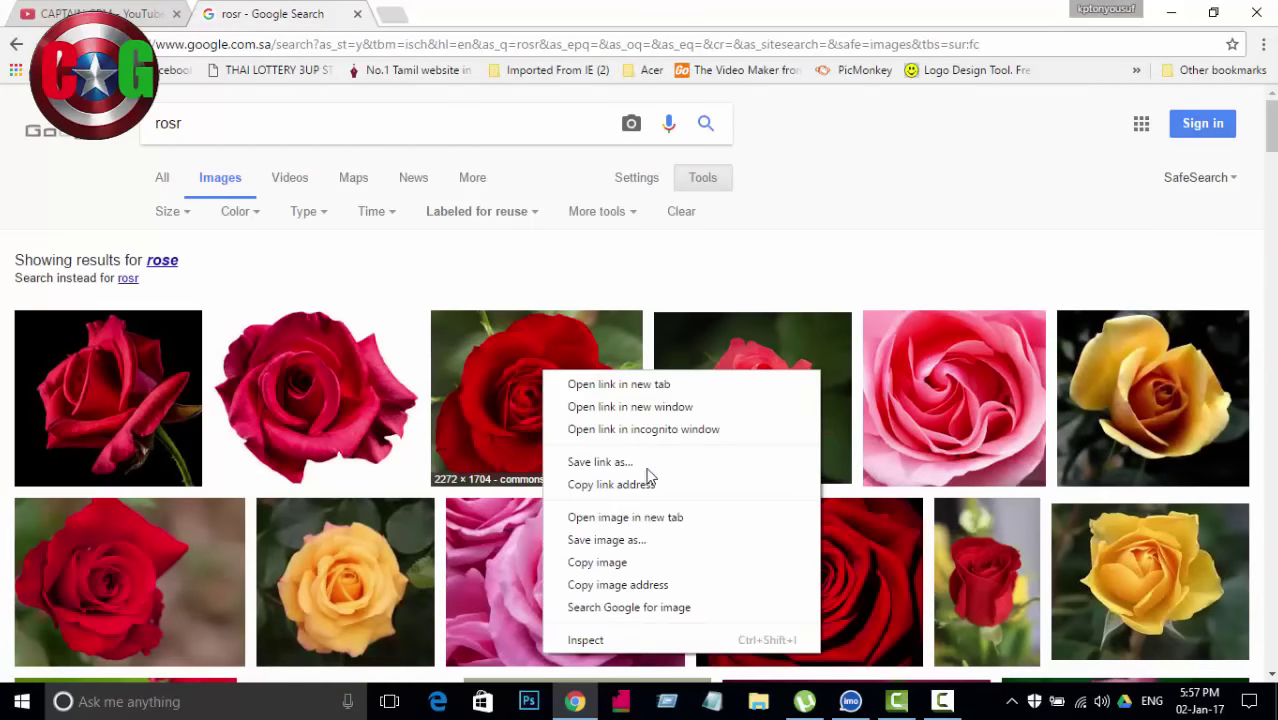
pyautogui.click(606, 540)
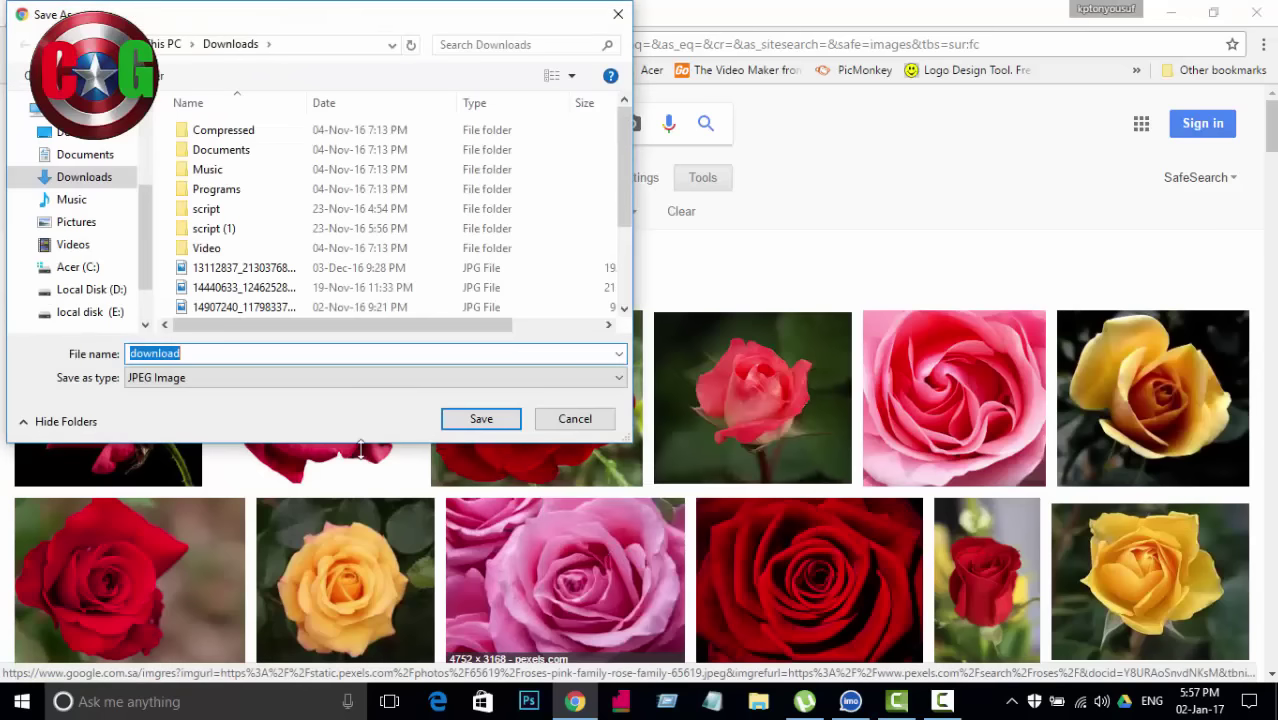
pyautogui.write('111')
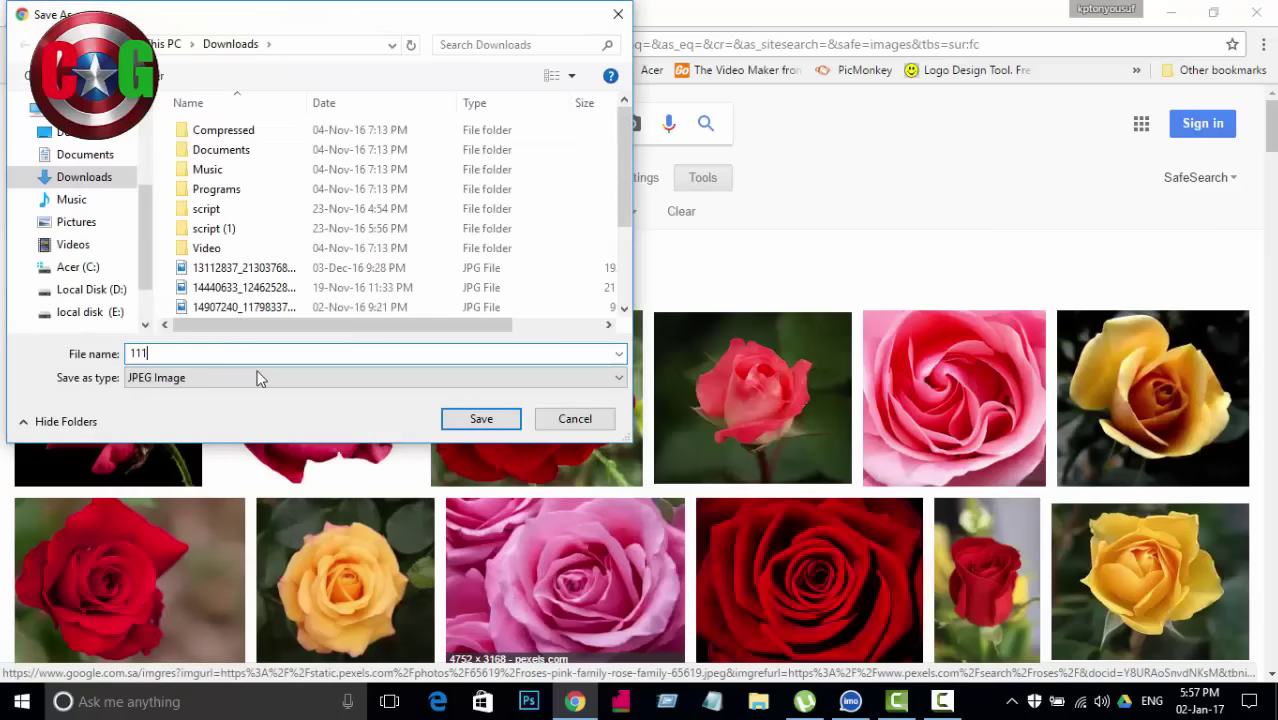
pyautogui.click(80, 131)
pyautogui.click(481, 418)
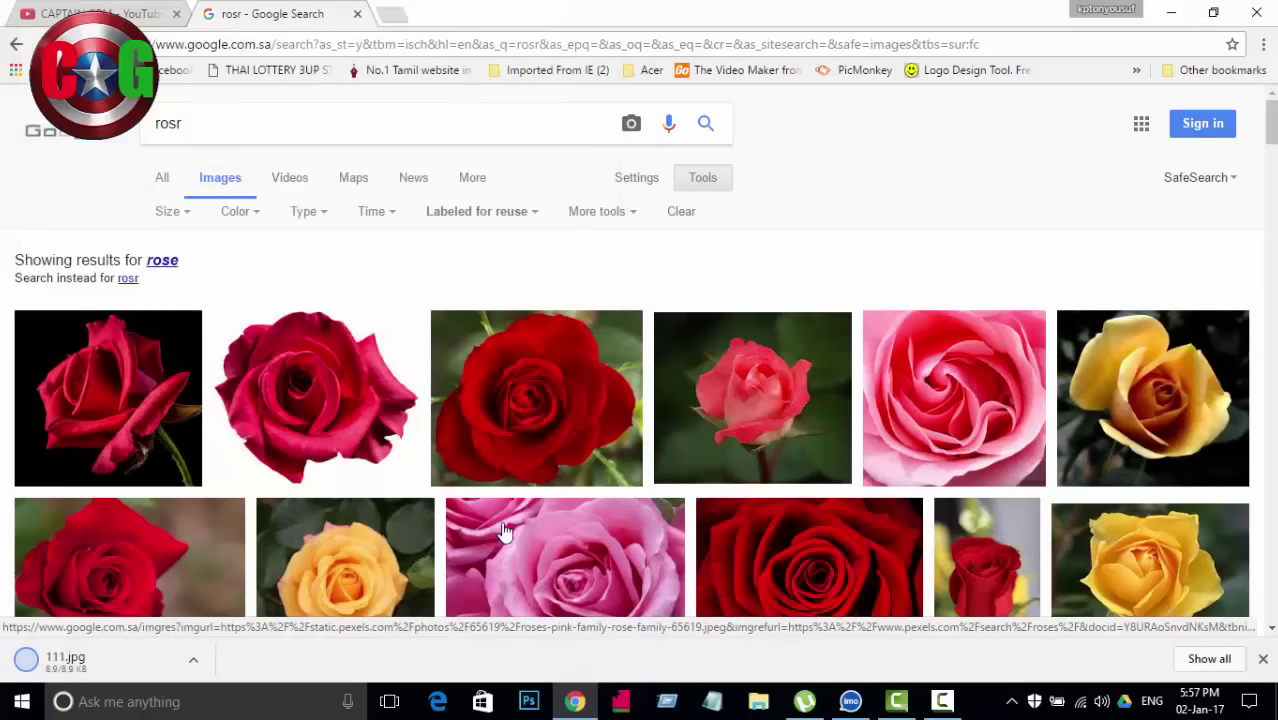